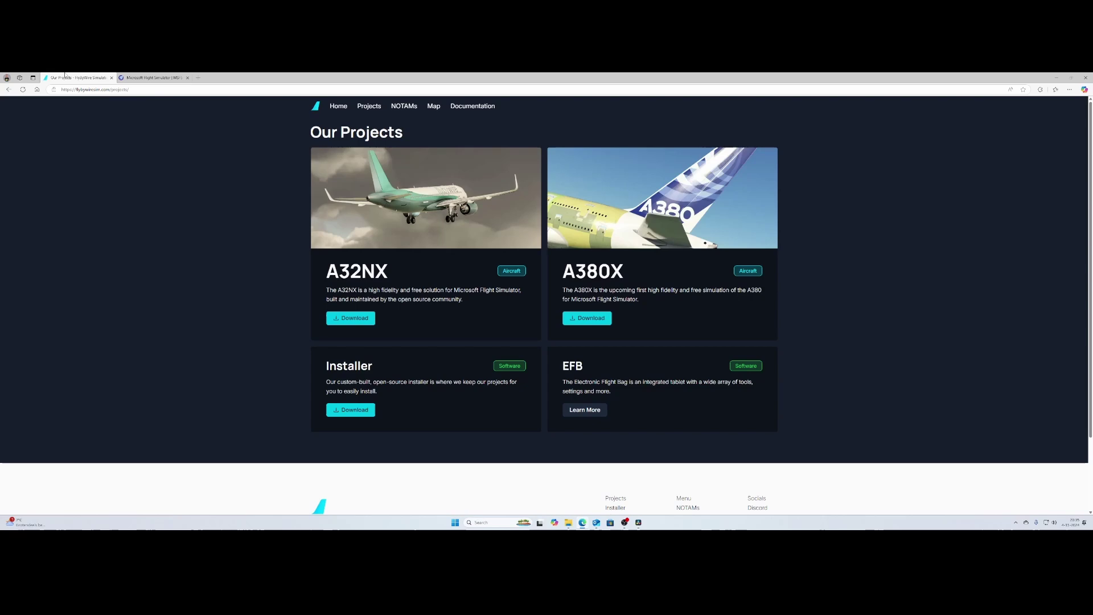
Switch to the Flightsim.to site and open the FlyByWire A380X liveries category through the trending community favourites
{"action": "left_click", "coordinate": [151, 77]}
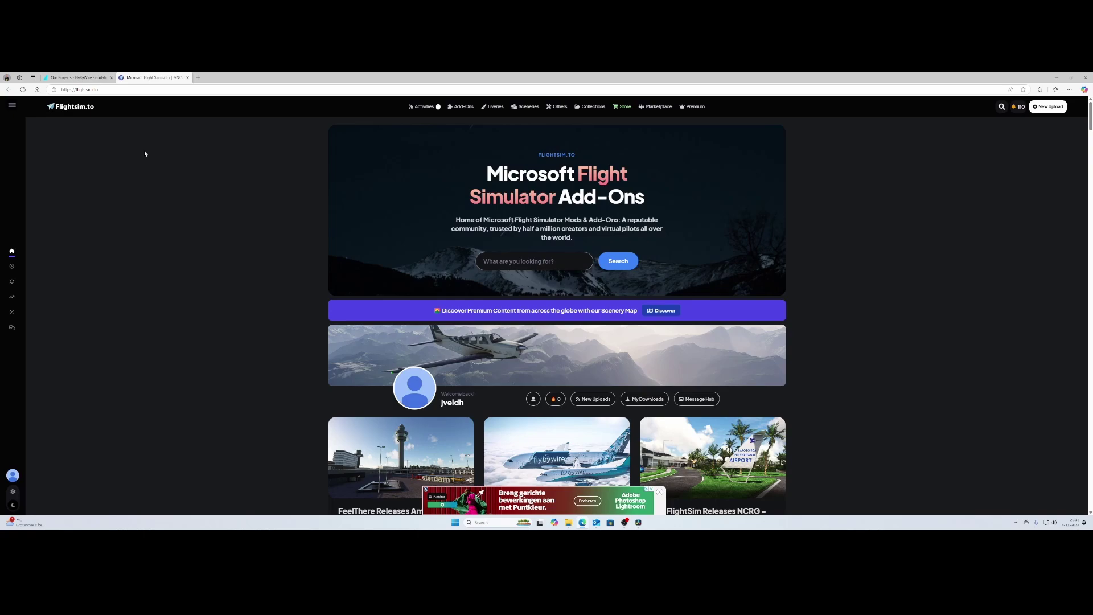
{"action": "scroll", "coordinate": [145, 154], "scroll_direction": "down", "scroll_amount": 2}
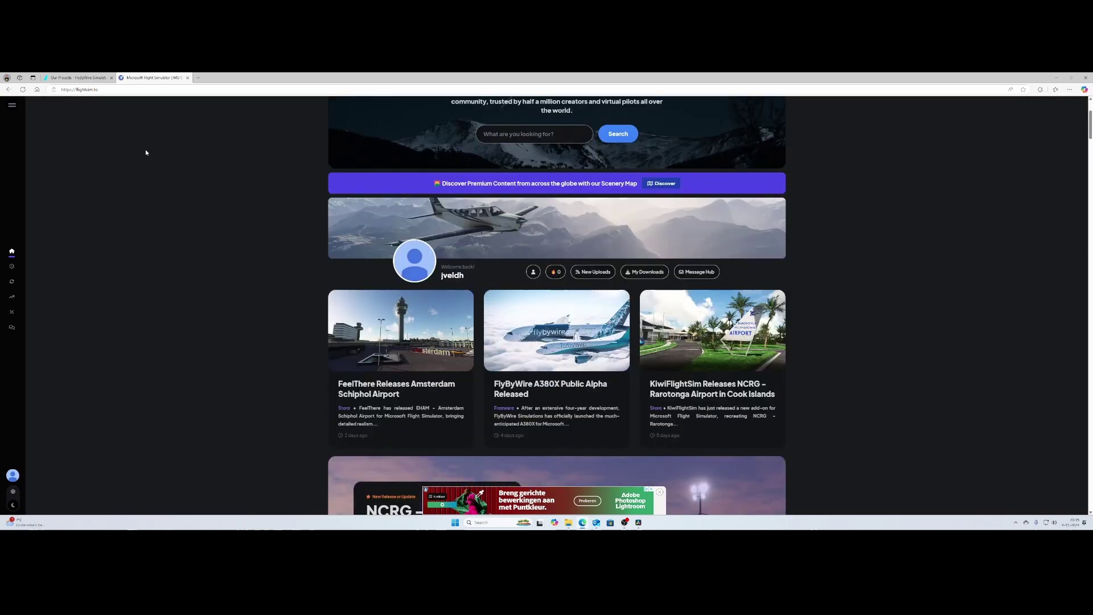
{"action": "scroll", "coordinate": [146, 152], "scroll_direction": "down", "scroll_amount": 2}
{"action": "scroll", "coordinate": [146, 153], "scroll_direction": "down", "scroll_amount": 6}
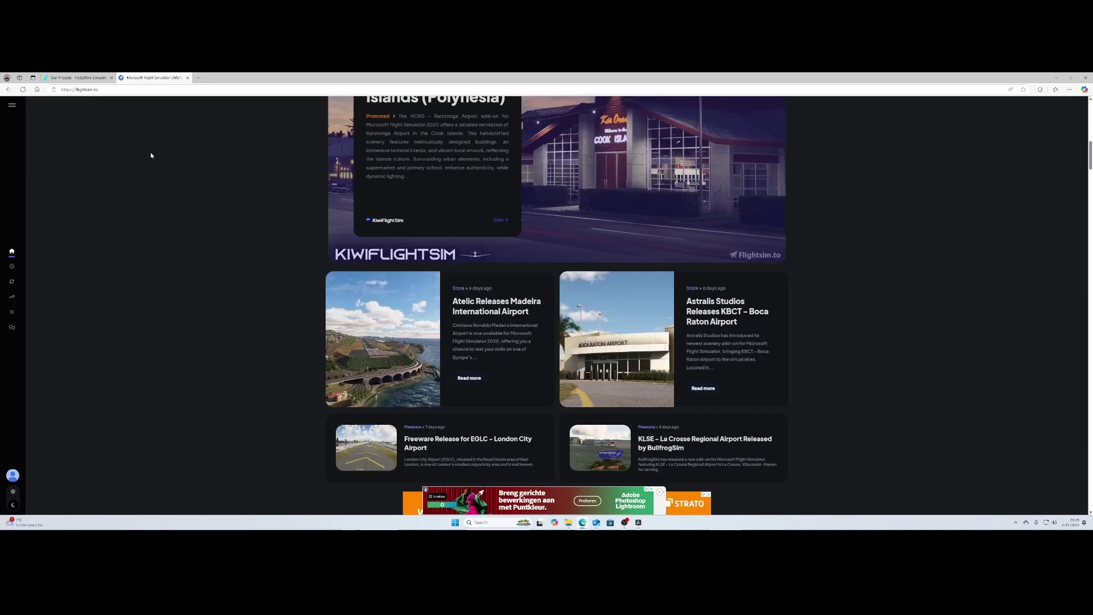
{"action": "scroll", "coordinate": [150, 152], "scroll_direction": "down", "scroll_amount": 4}
{"action": "scroll", "coordinate": [153, 155], "scroll_direction": "down", "scroll_amount": 2}
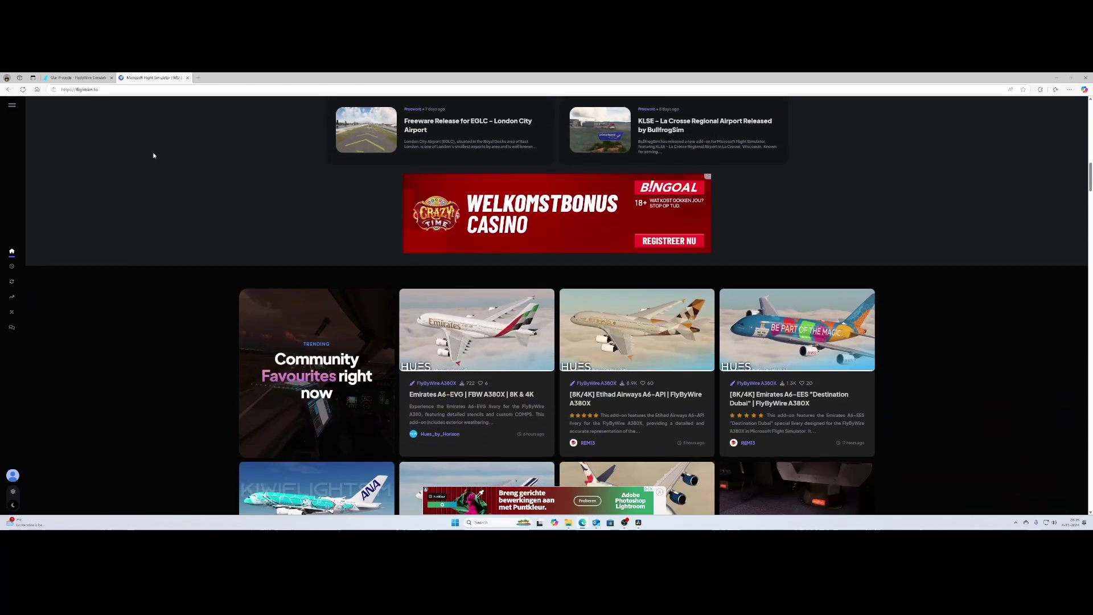
{"action": "scroll", "coordinate": [154, 156], "scroll_direction": "down", "scroll_amount": 2}
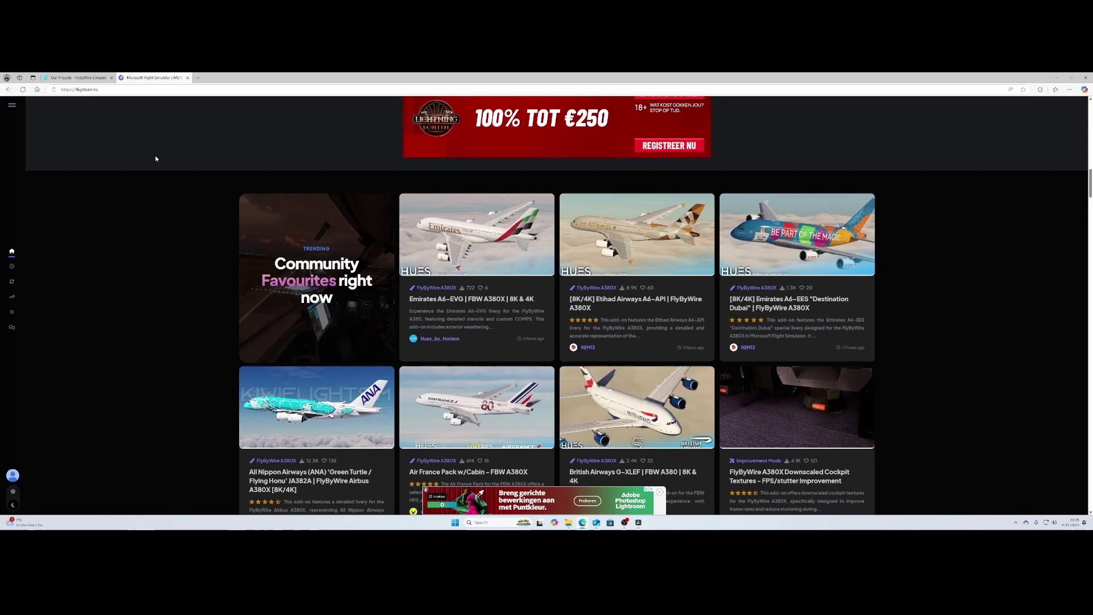
{"action": "scroll", "coordinate": [155, 157], "scroll_direction": "down", "scroll_amount": 1}
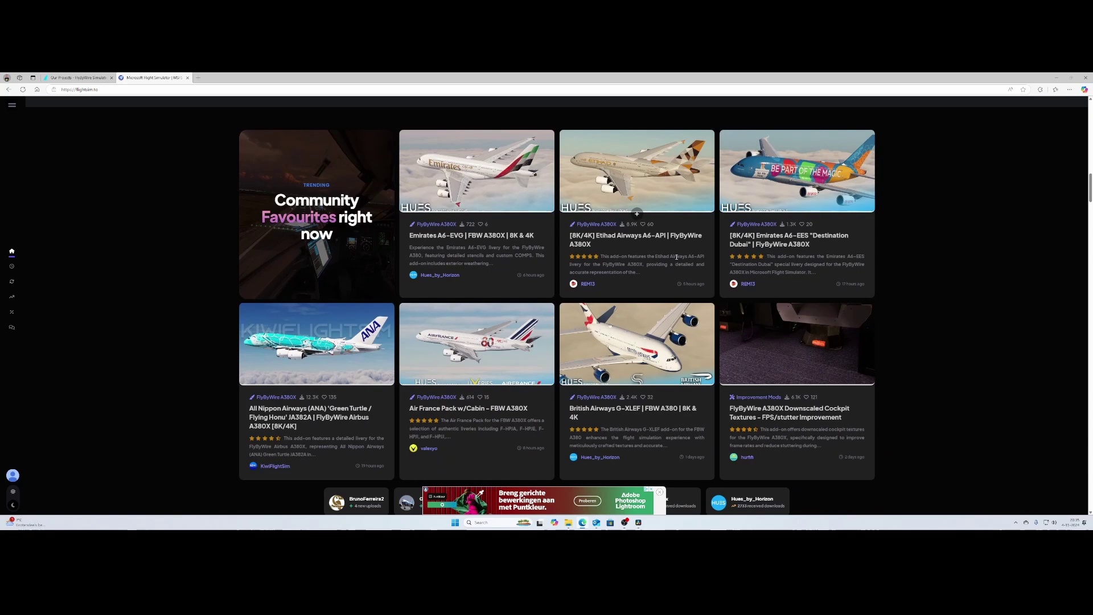
{"action": "left_click", "coordinate": [605, 225]}
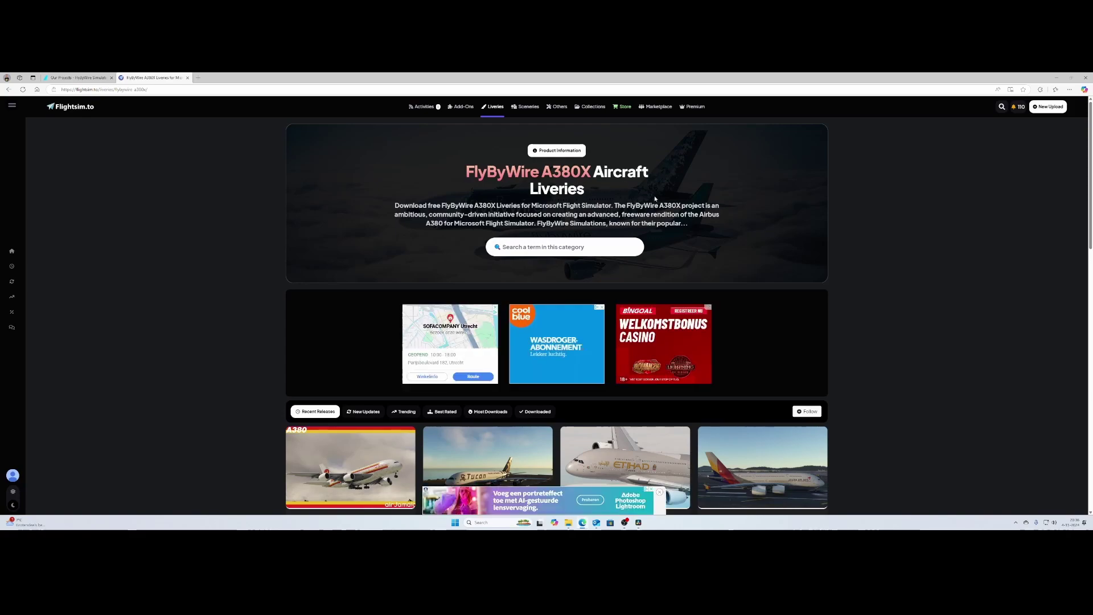
Look through the recently released FlyByWire A380X liveries for one to download
{"action": "scroll", "coordinate": [655, 199], "scroll_direction": "down", "scroll_amount": 4}
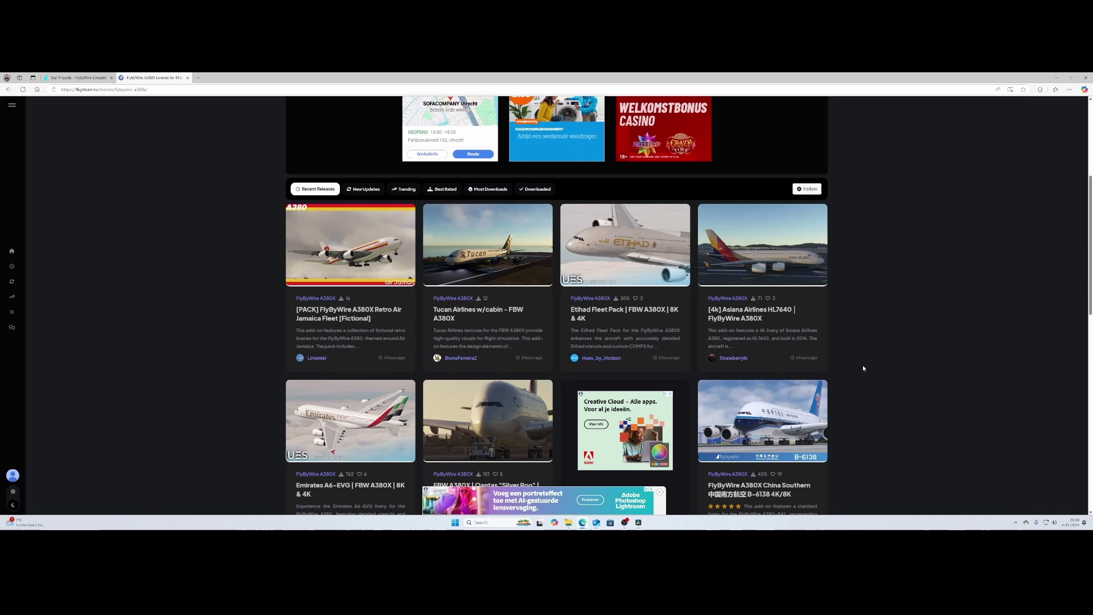
{"action": "scroll", "coordinate": [863, 368], "scroll_direction": "down", "scroll_amount": 1}
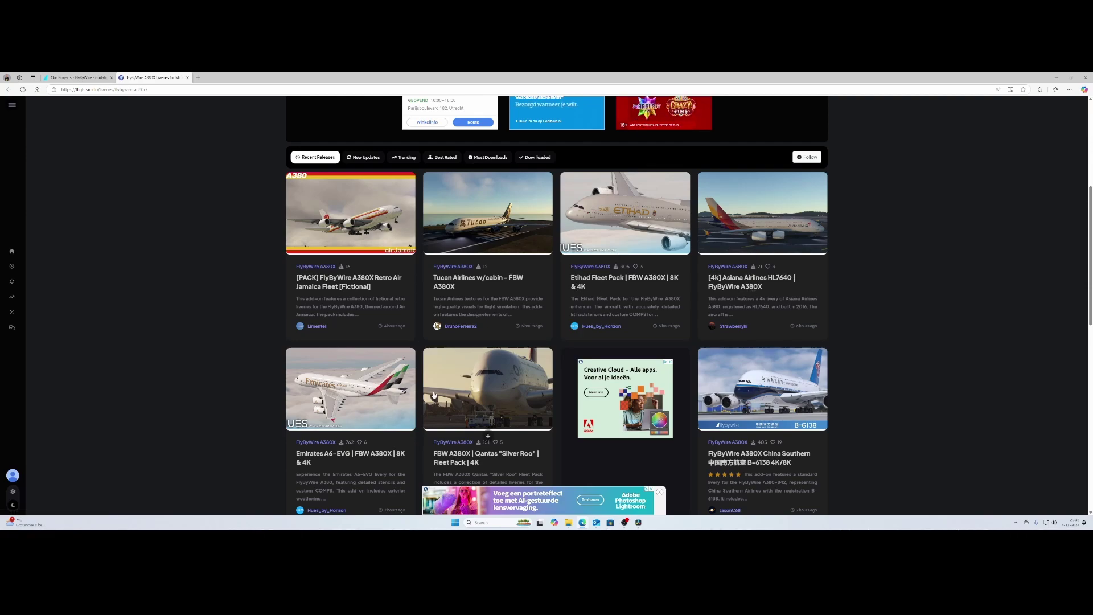
{"action": "scroll", "coordinate": [427, 416], "scroll_direction": "down", "scroll_amount": 1}
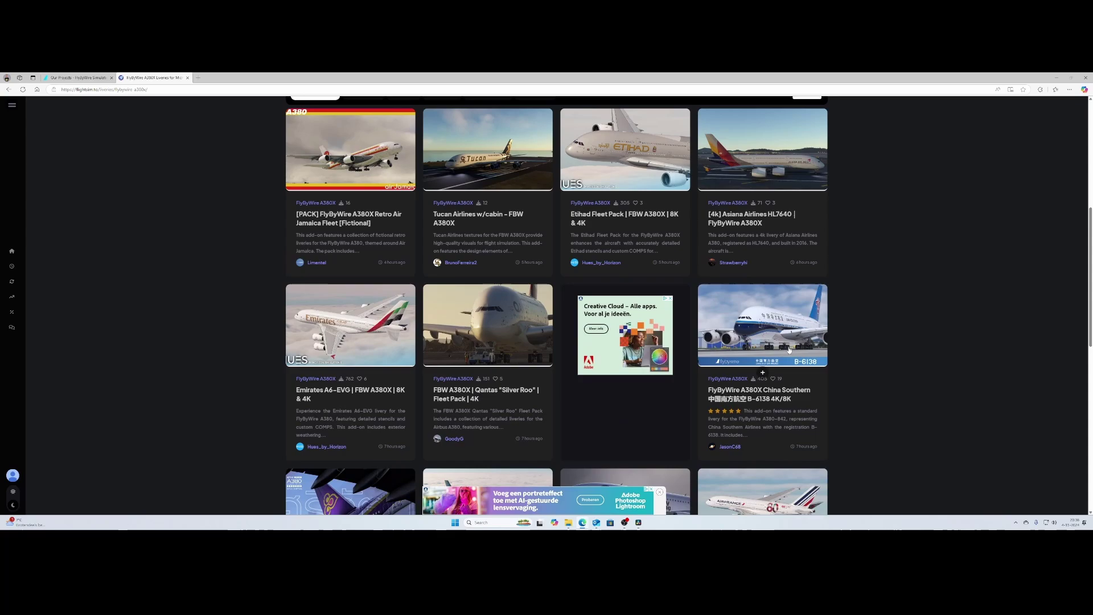
{"action": "scroll", "coordinate": [803, 373], "scroll_direction": "down", "scroll_amount": 3}
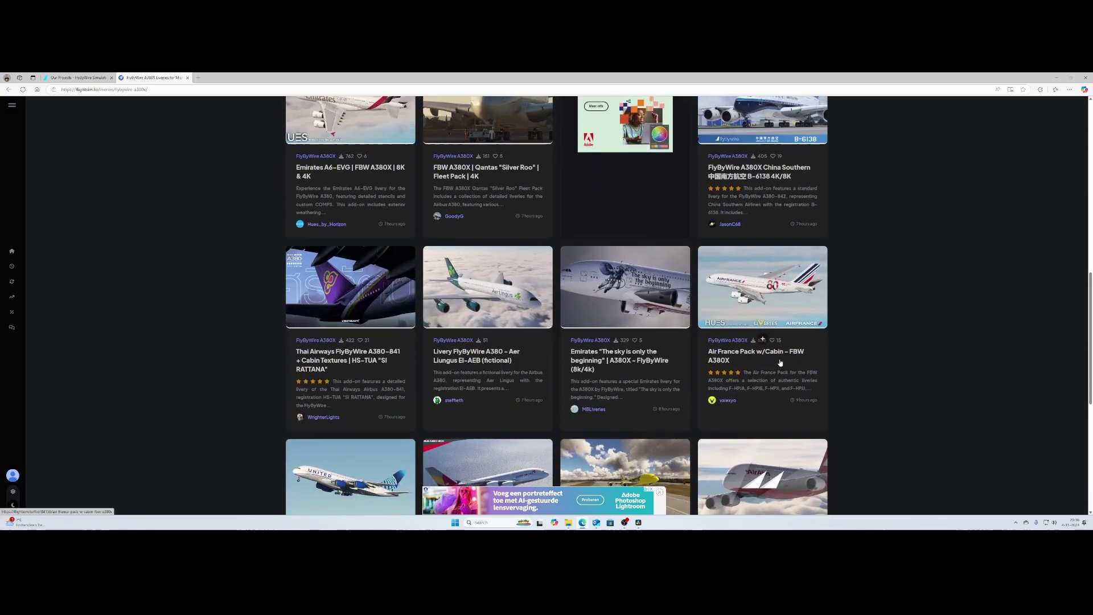
{"action": "scroll", "coordinate": [780, 357], "scroll_direction": "down", "scroll_amount": 1}
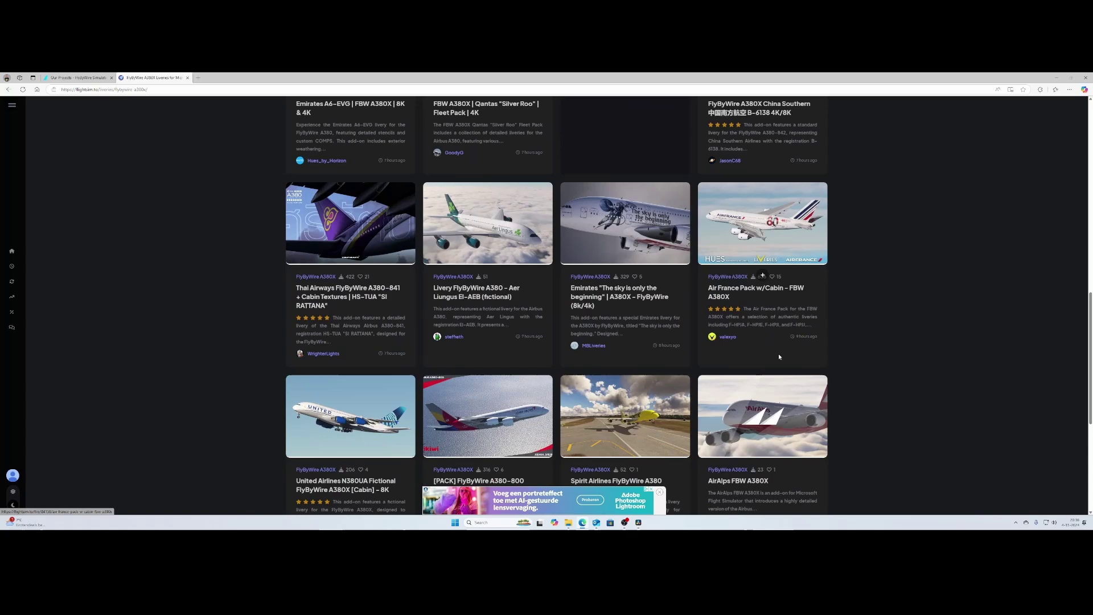
{"action": "scroll", "coordinate": [779, 356], "scroll_direction": "down", "scroll_amount": 1}
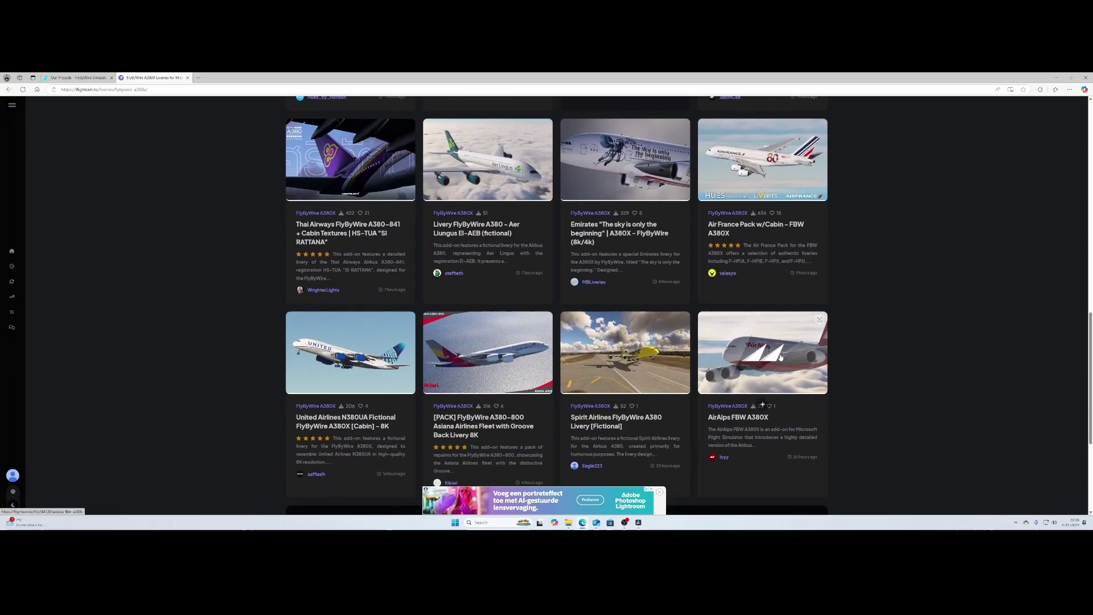
{"action": "scroll", "coordinate": [780, 358], "scroll_direction": "down", "scroll_amount": 1}
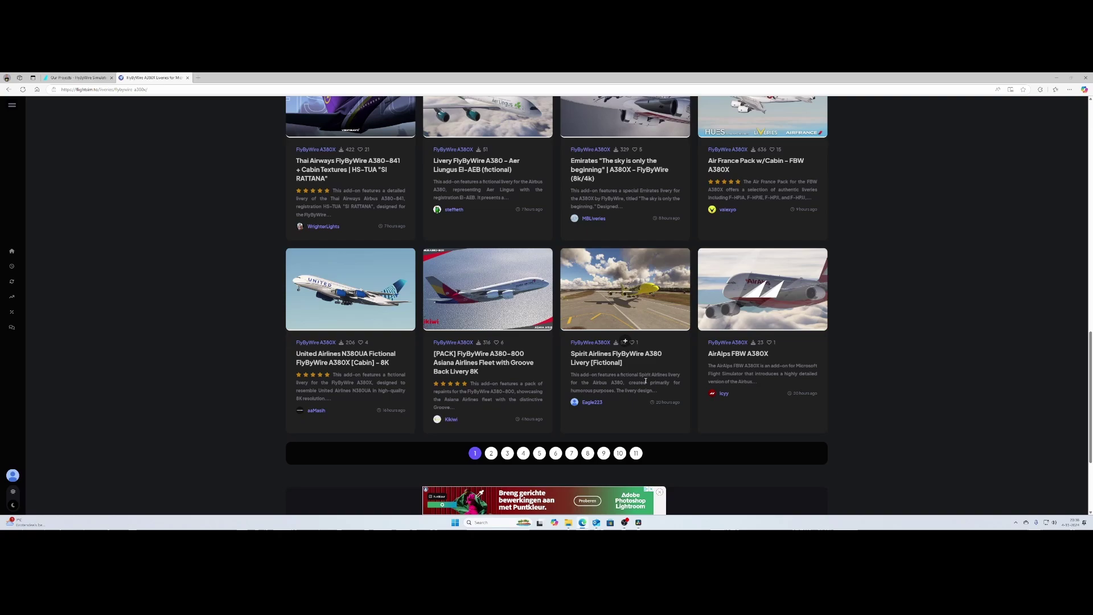
{"action": "scroll", "coordinate": [648, 378], "scroll_direction": "up", "scroll_amount": 1}
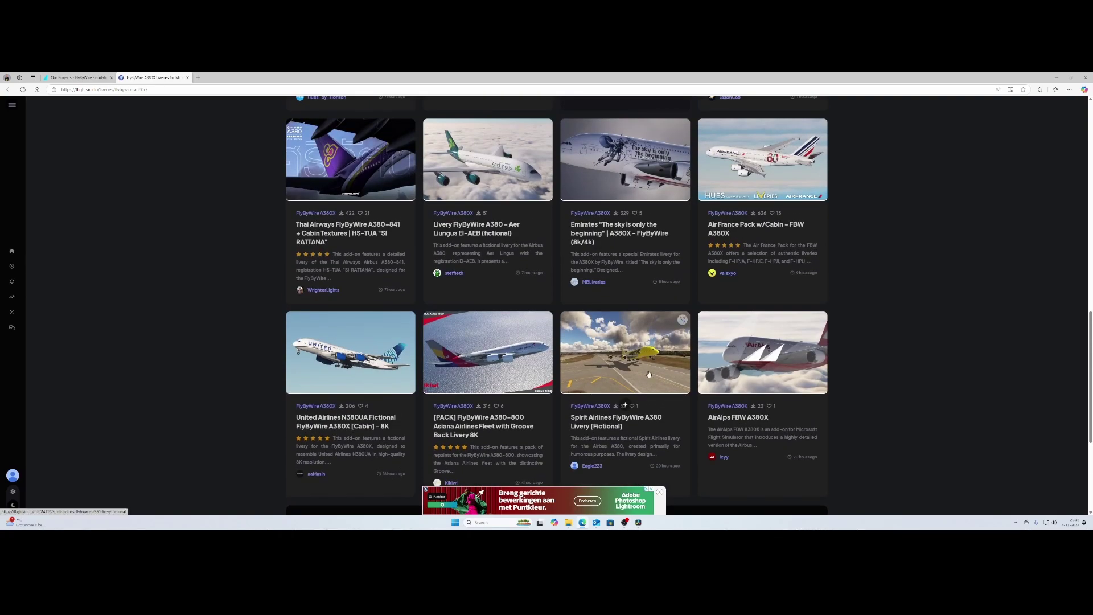
{"action": "scroll", "coordinate": [648, 373], "scroll_direction": "up", "scroll_amount": 2}
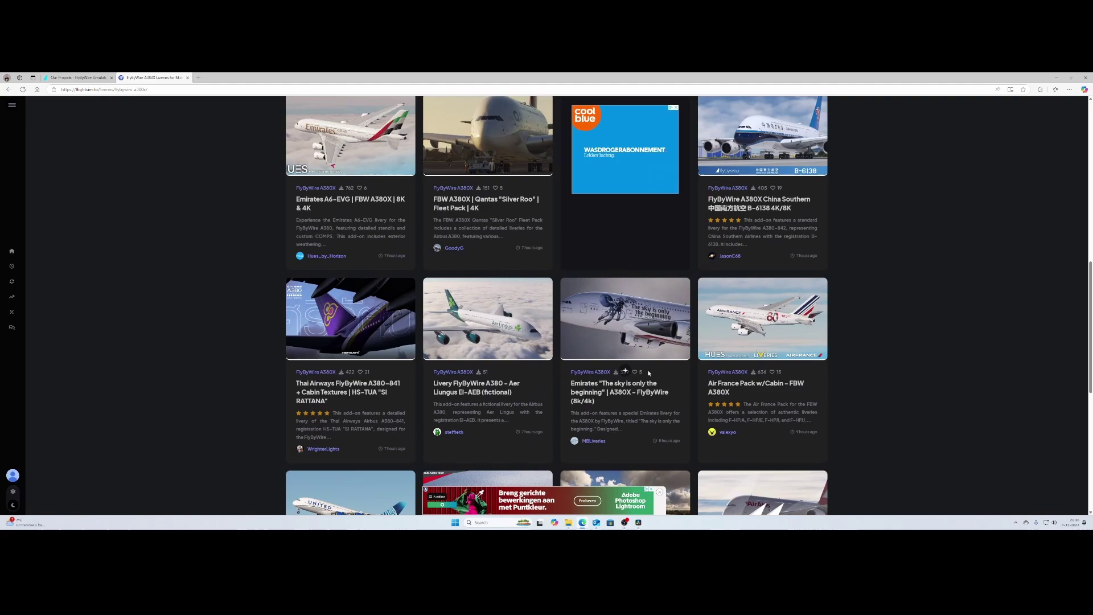
{"action": "scroll", "coordinate": [648, 373], "scroll_direction": "up", "scroll_amount": 1}
{"action": "scroll", "coordinate": [649, 373], "scroll_direction": "up", "scroll_amount": 1}
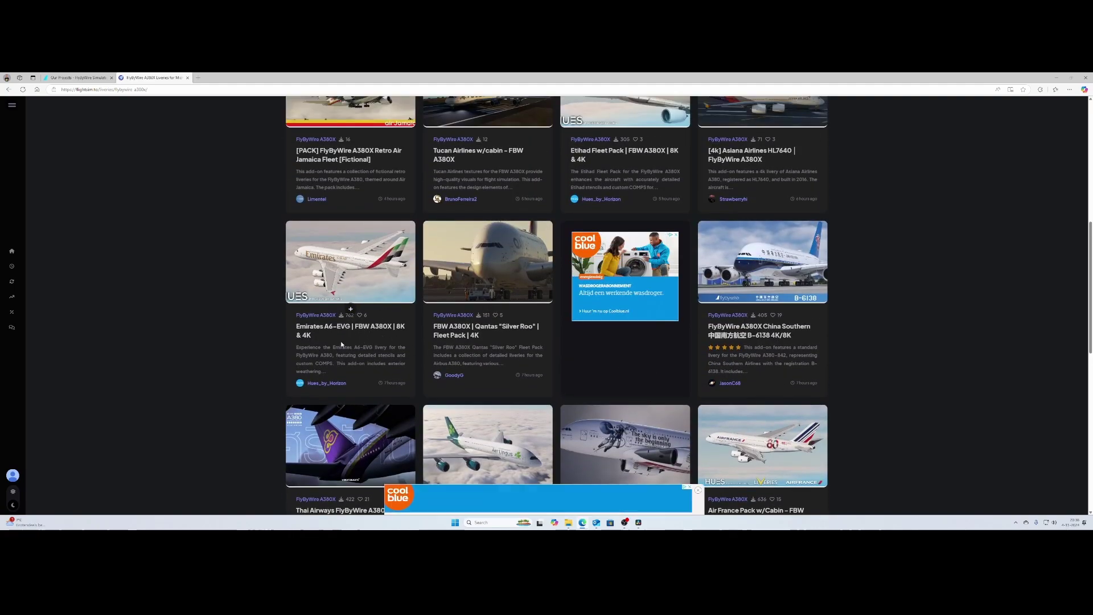
Open the page of the Emirates A6-EVG | FBW A380X | 8K & 4K livery and start its download
{"action": "left_click", "coordinate": [331, 328]}
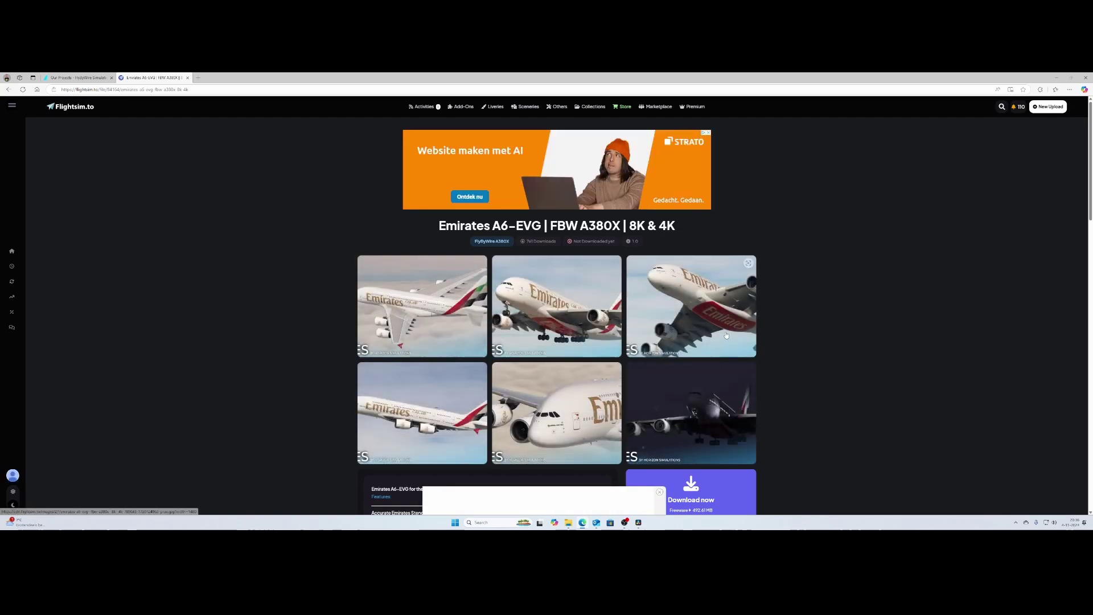
{"action": "scroll", "coordinate": [682, 344], "scroll_direction": "down", "scroll_amount": 2}
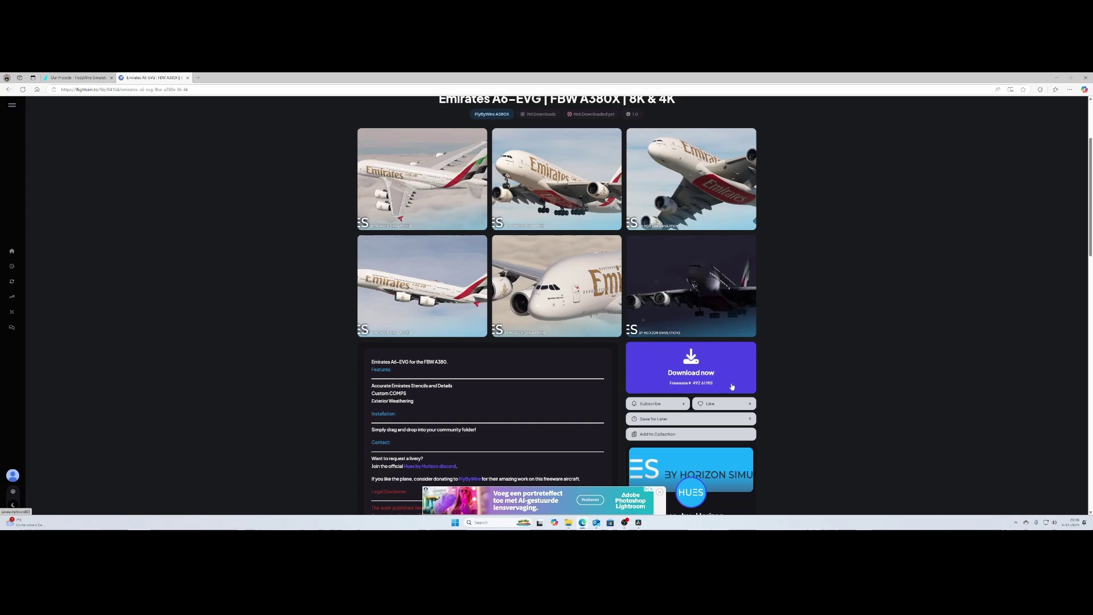
{"action": "scroll", "coordinate": [732, 381], "scroll_direction": "up", "scroll_amount": 1}
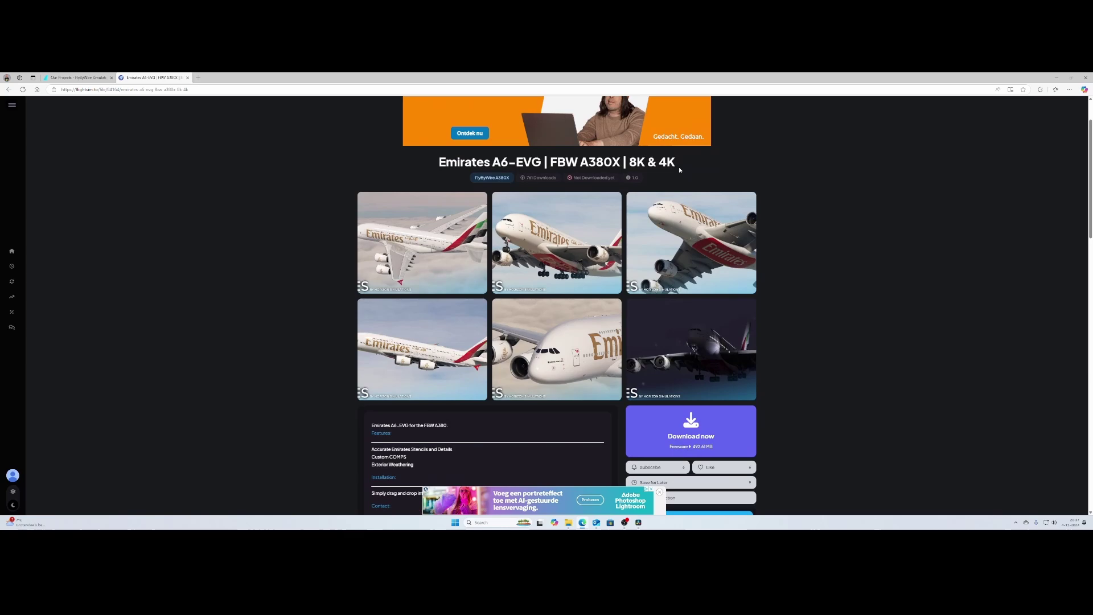
{"action": "scroll", "coordinate": [689, 273], "scroll_direction": "down", "scroll_amount": 2}
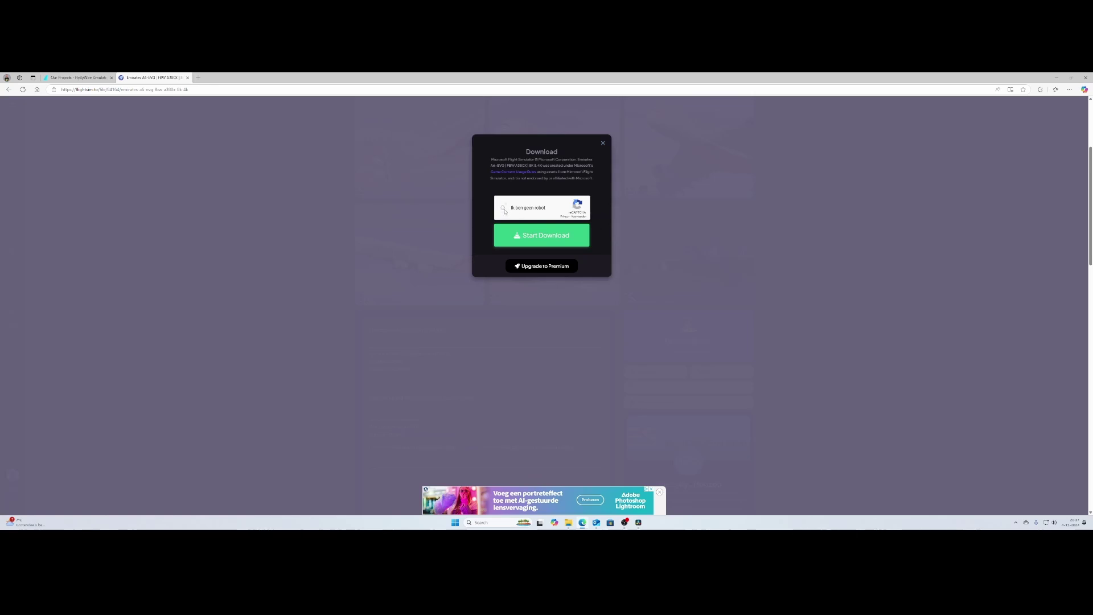
{"action": "left_click", "coordinate": [553, 236]}
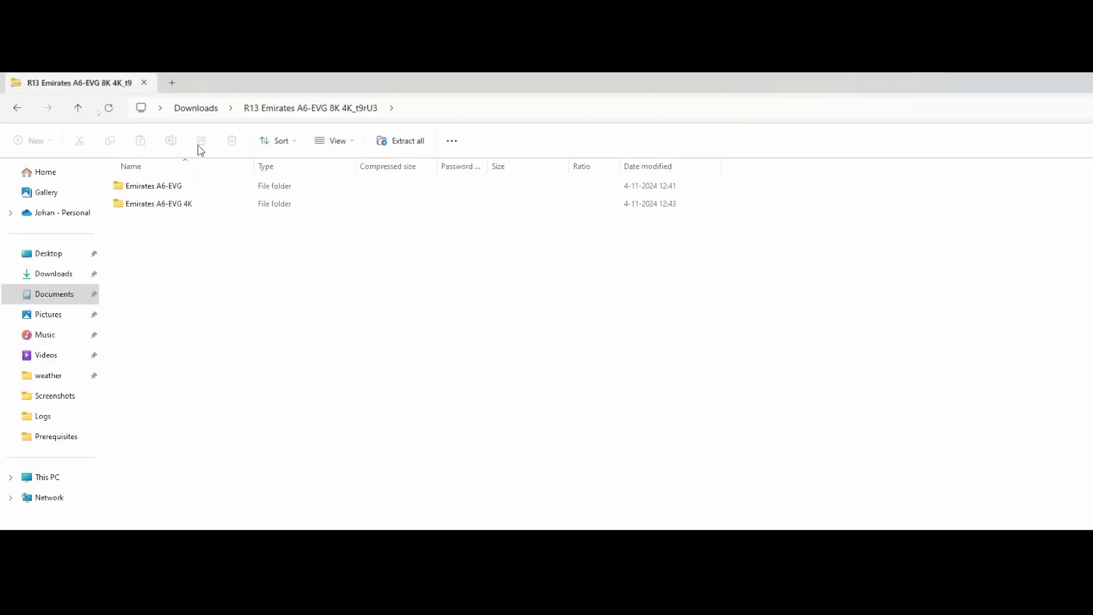
Extract the downloaded Emirates A6-EVG archive into Downloads and check the contents of the extracted Emirates A6-EVG 4K folder
{"action": "left_click", "coordinate": [168, 204]}
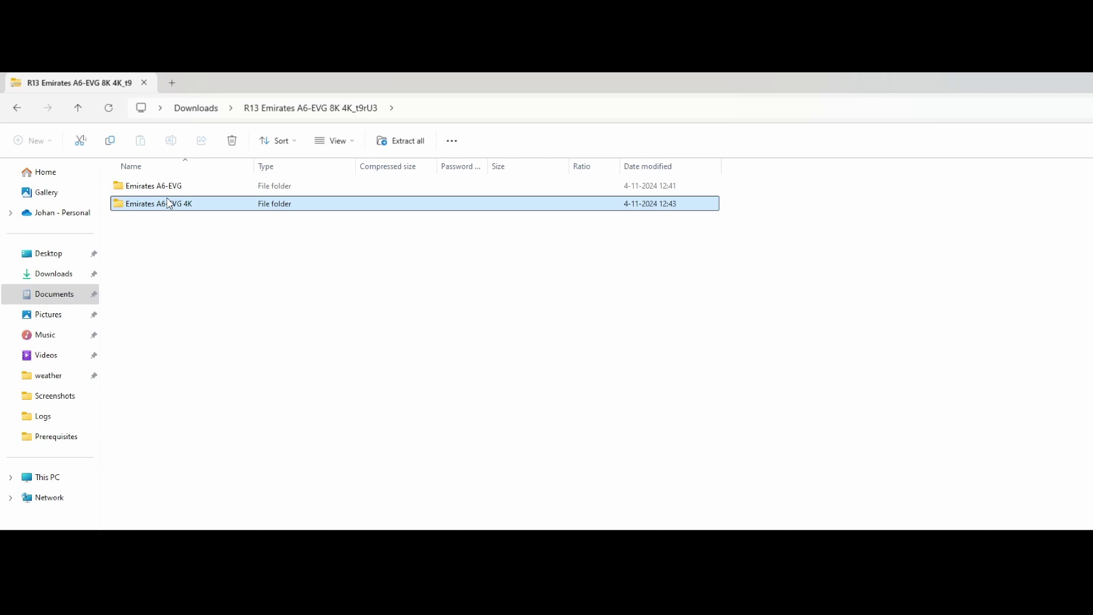
{"action": "right_click", "coordinate": [168, 203]}
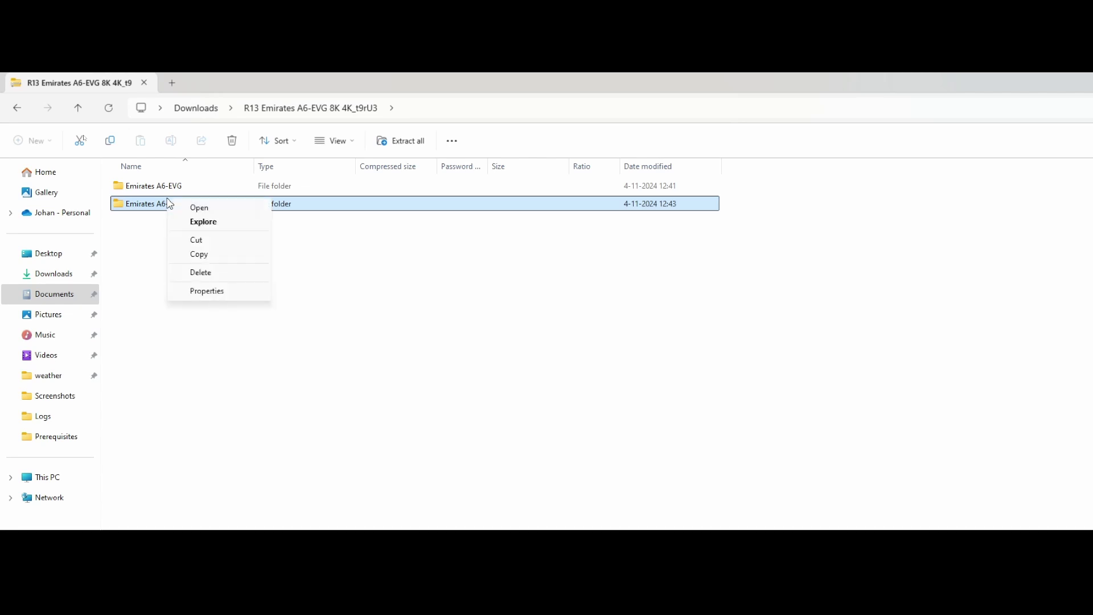
{"action": "left_click", "coordinate": [417, 150]}
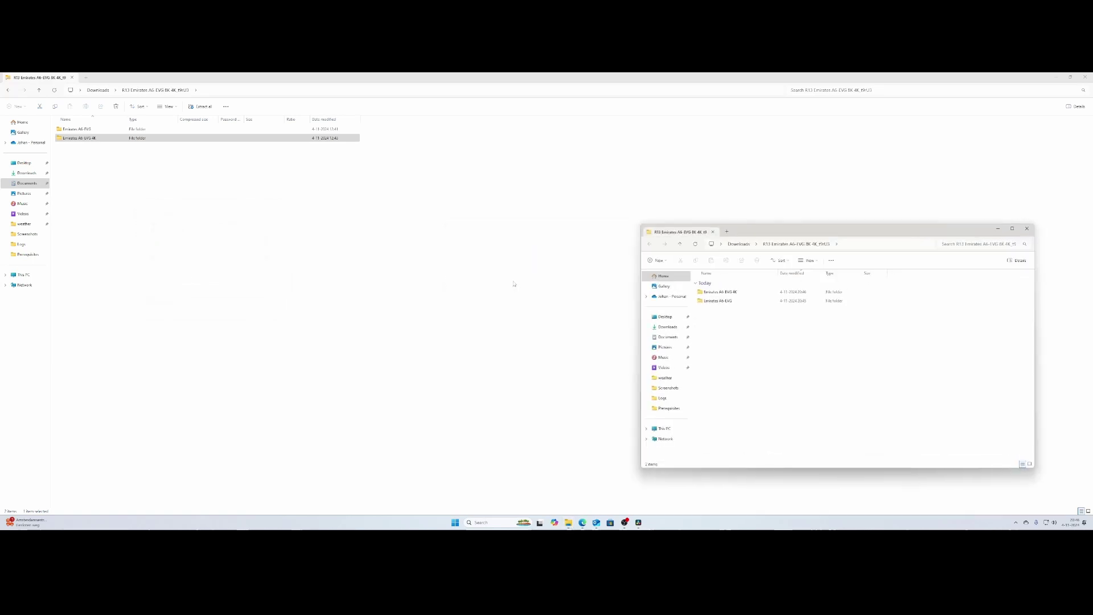
{"action": "double_click", "coordinate": [732, 292]}
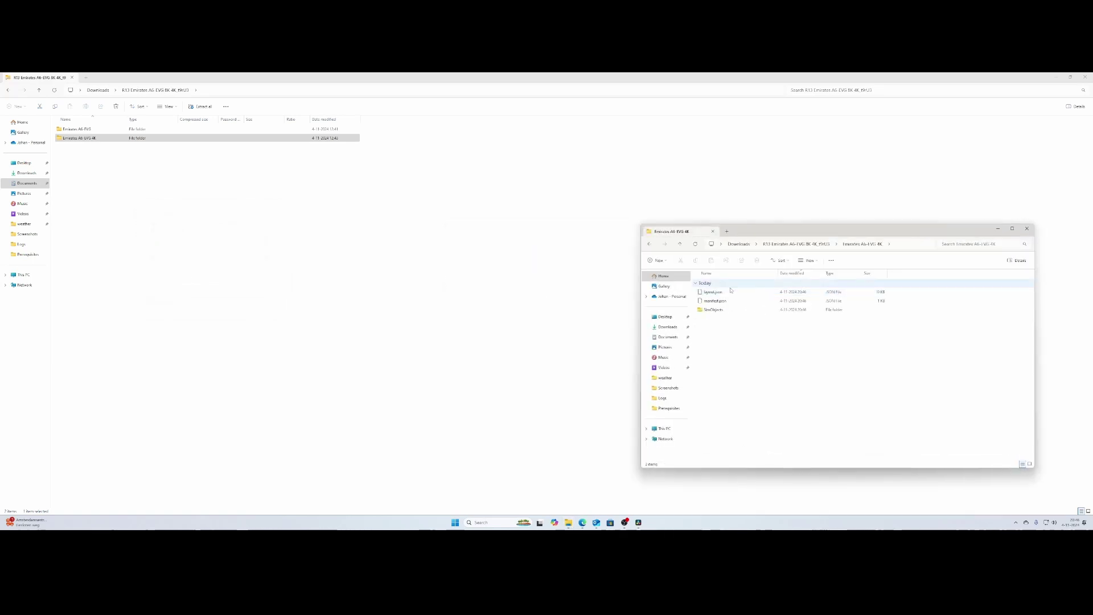
{"action": "key", "text": "BackSpace"}
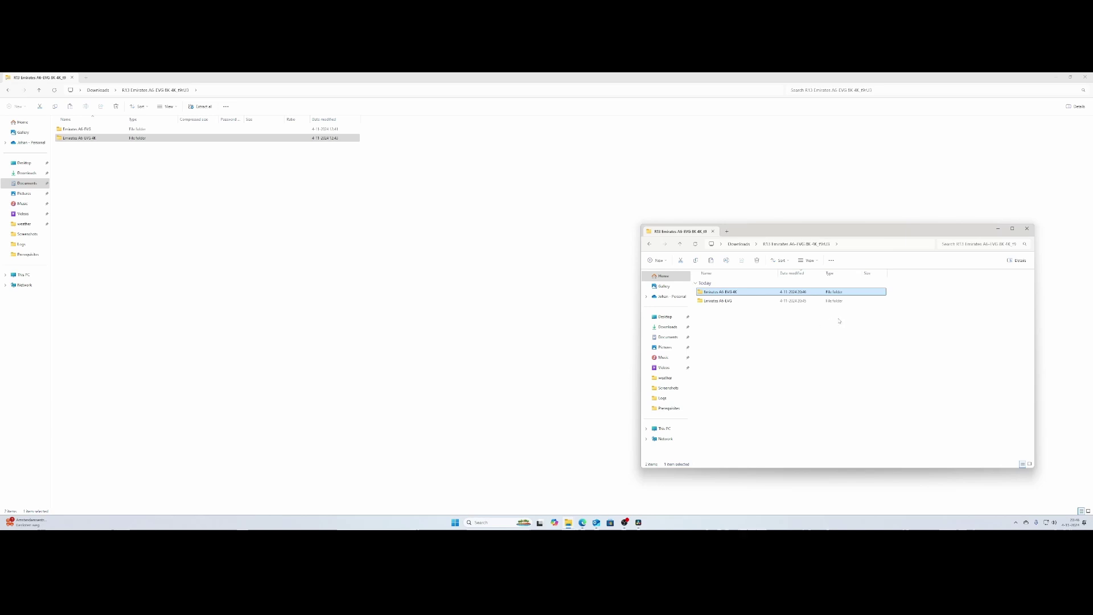
Go to the Community folder inside c:\msfs\ and look through its add-on folders
{"action": "left_click", "coordinate": [848, 242]}
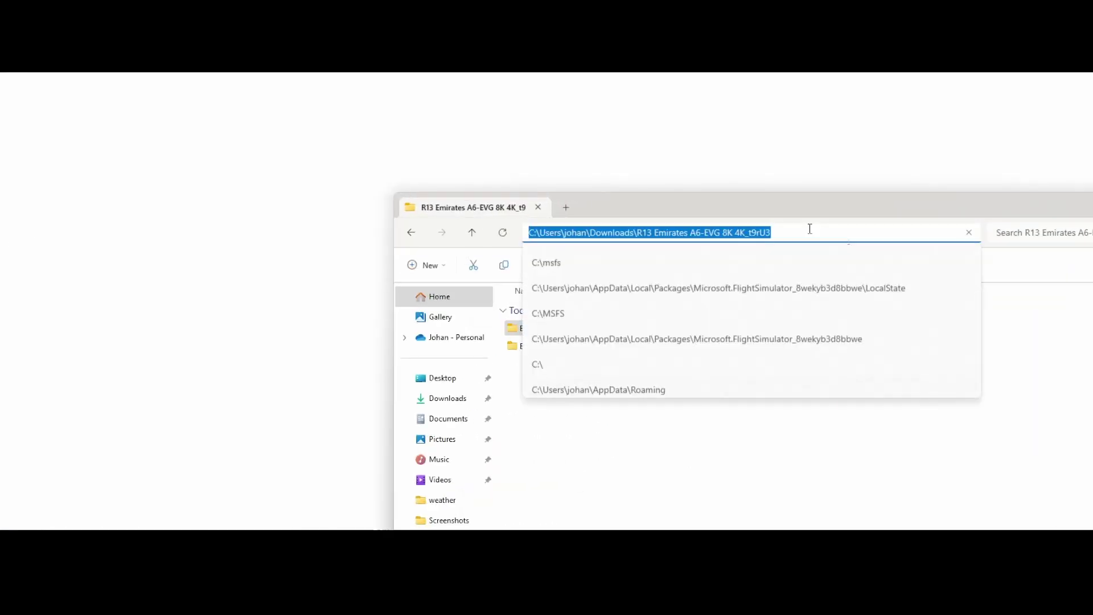
{"action": "type", "text": "c"}
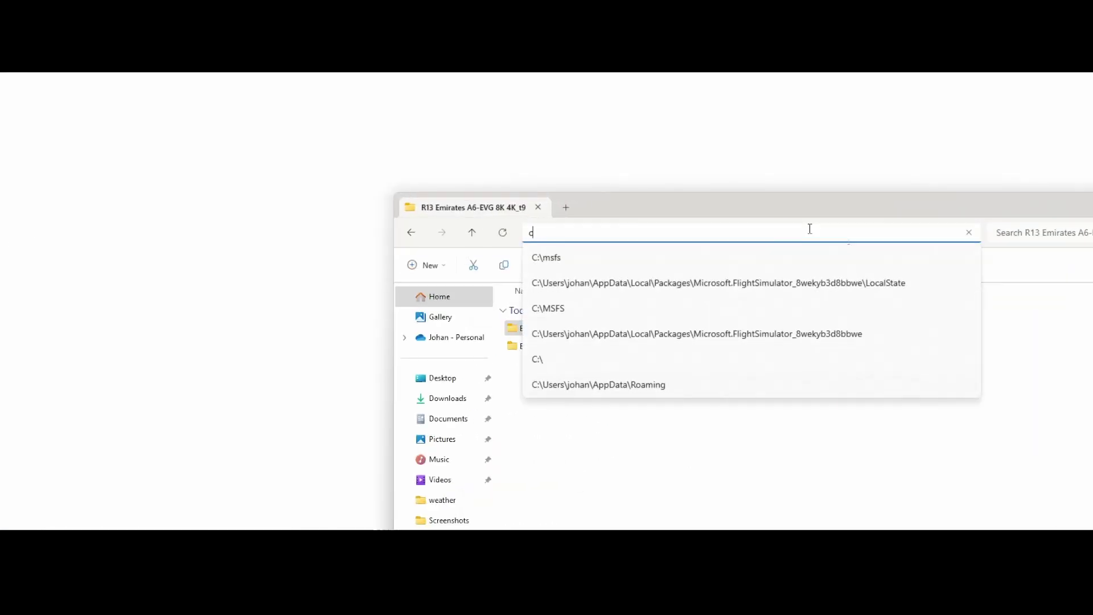
{"action": "type", "text": ":\\ms"}
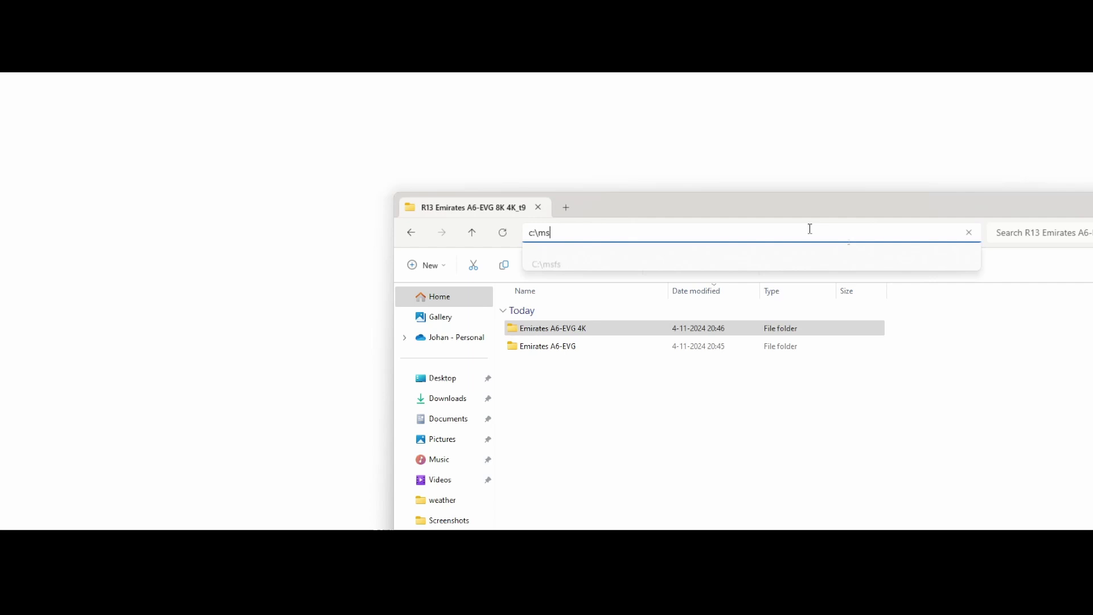
{"action": "type", "text": "fs\\"}
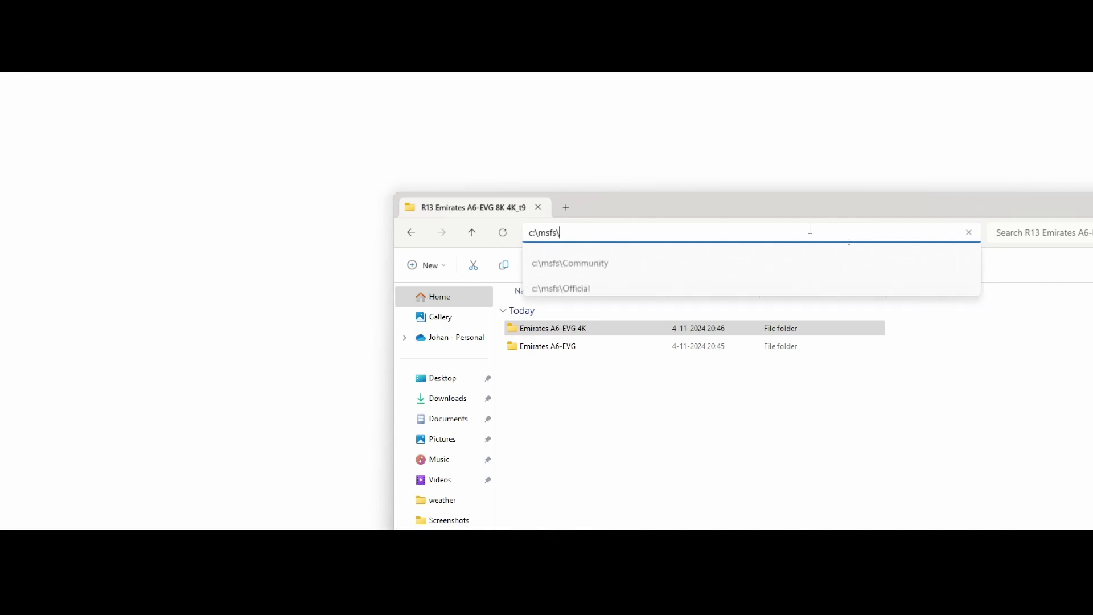
{"action": "key", "text": "Return"}
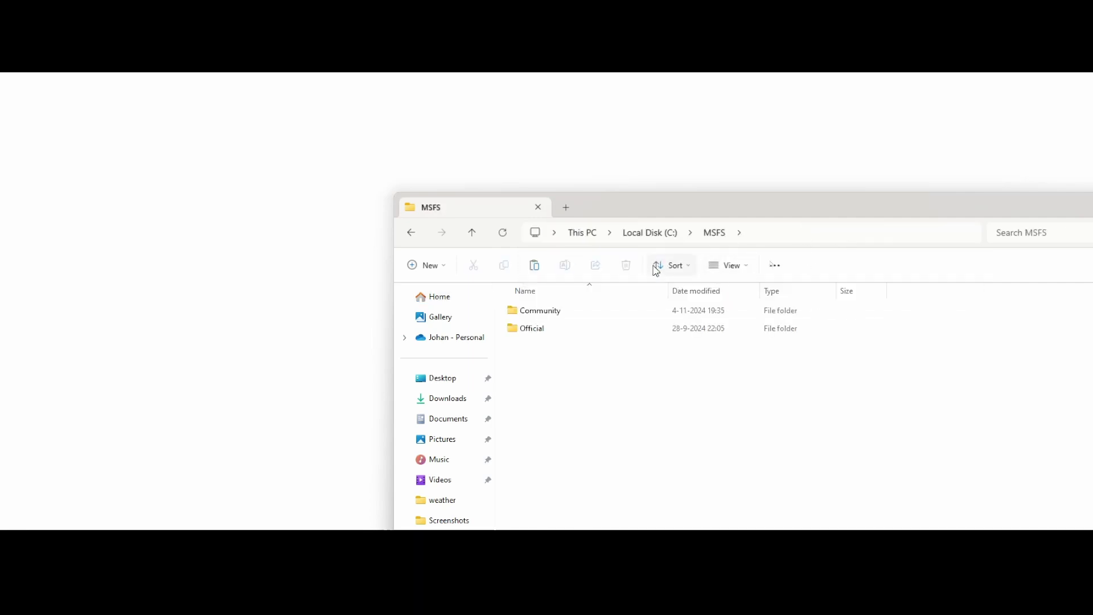
{"action": "double_click", "coordinate": [540, 314]}
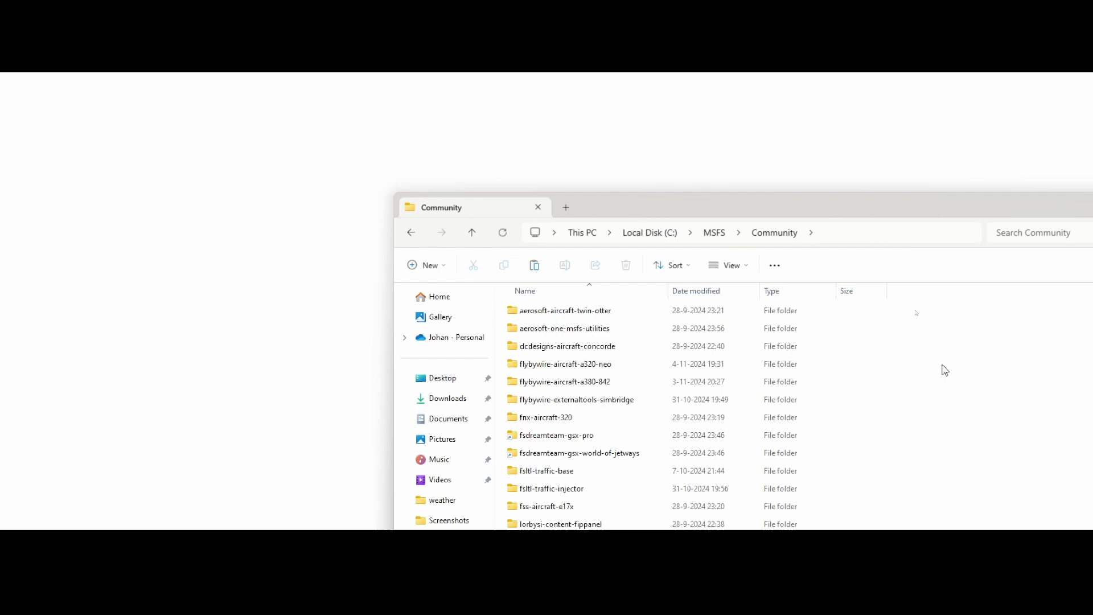
{"action": "scroll", "coordinate": [945, 370], "scroll_direction": "down", "scroll_amount": 2}
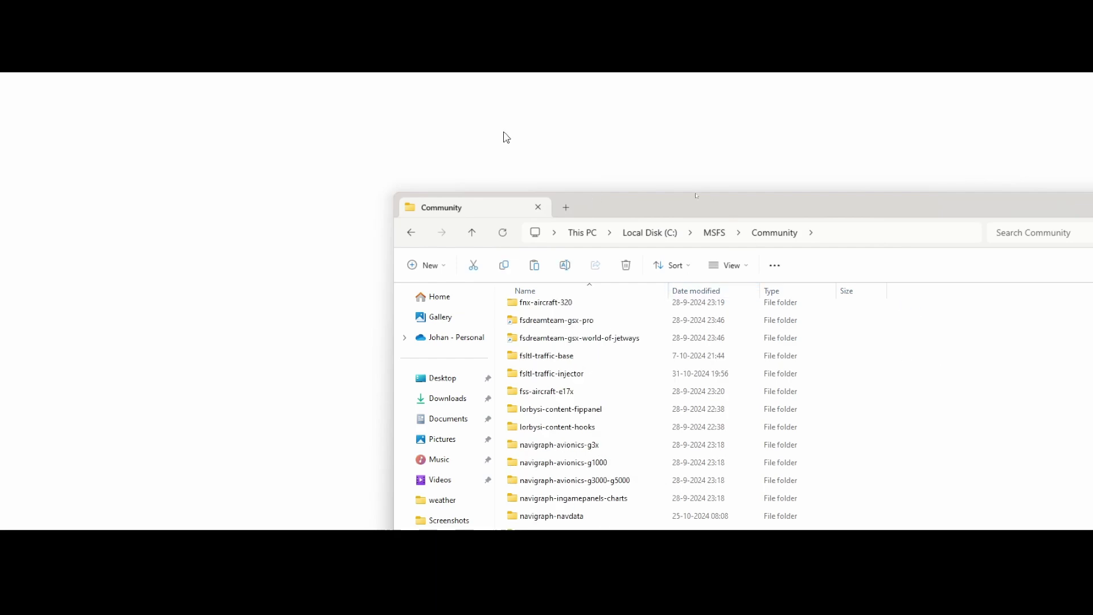
{"action": "left_click", "coordinate": [663, 225]}
{"action": "key", "text": "Escape"}
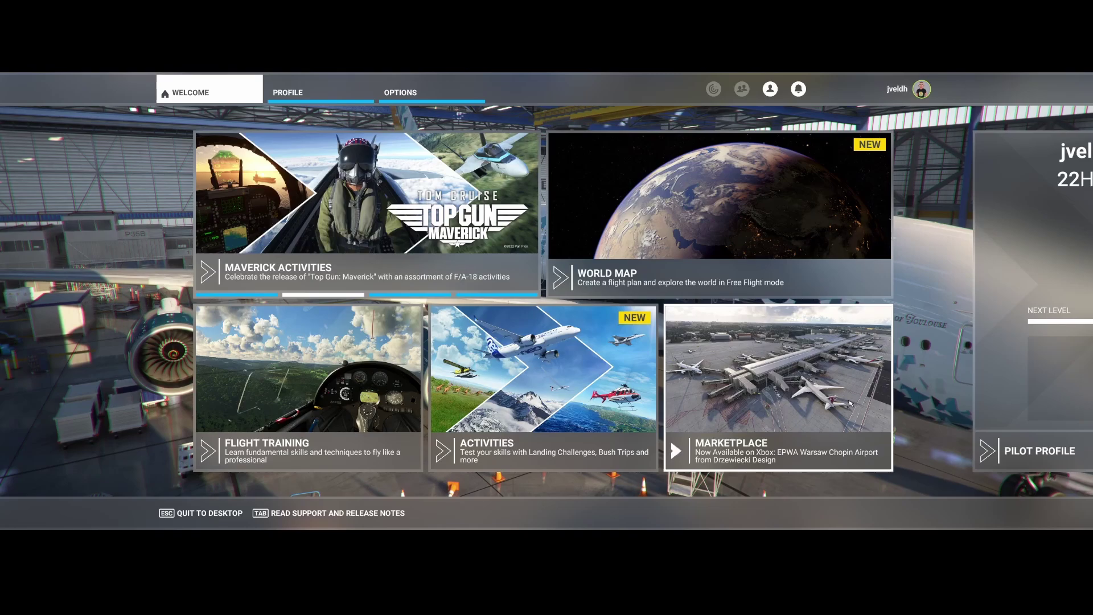
Go to the world map and select the Emirates A6-EVG 4K livery for the FlyByWire A380X
{"action": "left_click", "coordinate": [702, 248]}
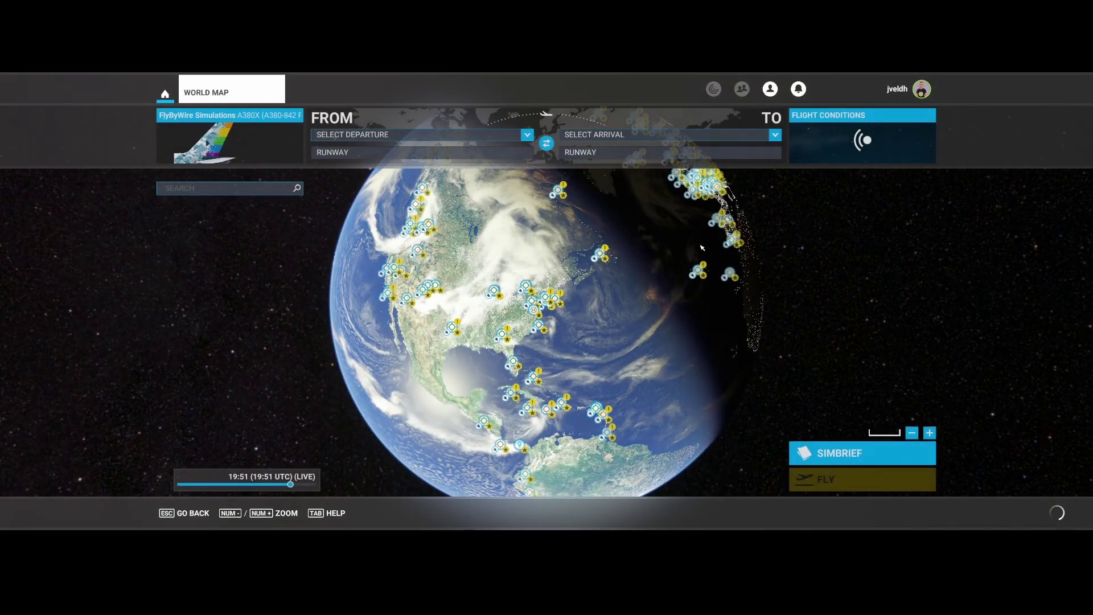
{"action": "left_click", "coordinate": [210, 139]}
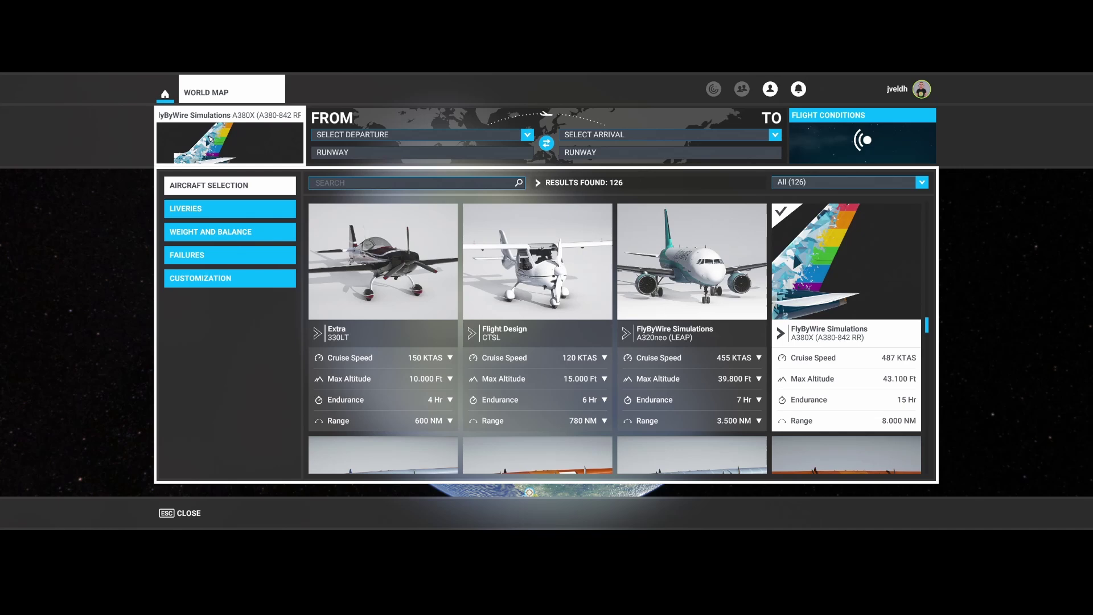
{"action": "left_click", "coordinate": [205, 212]}
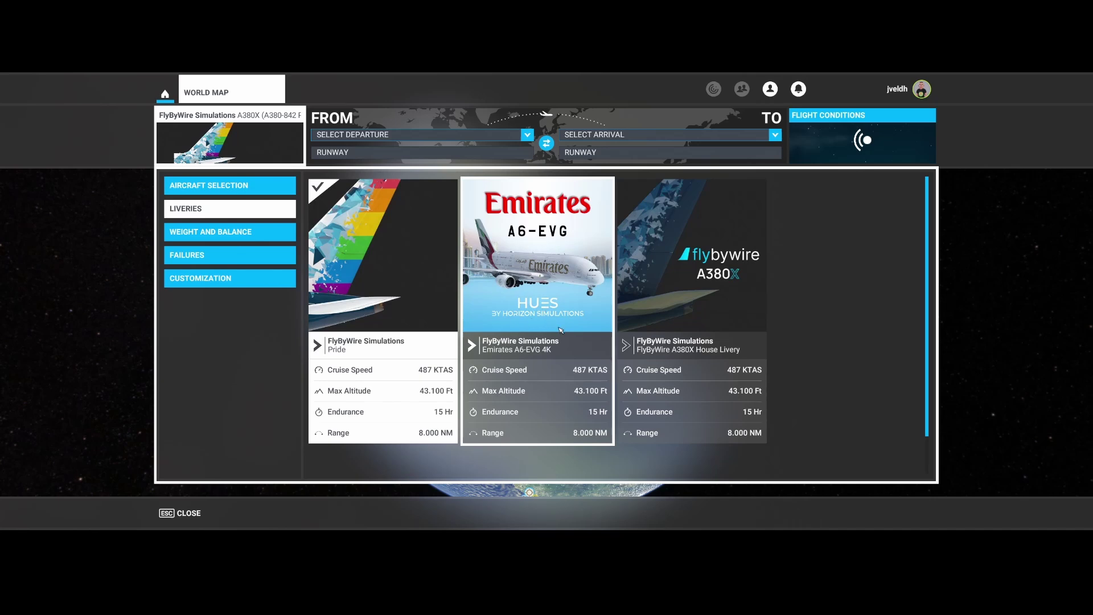
{"action": "left_click", "coordinate": [552, 289]}
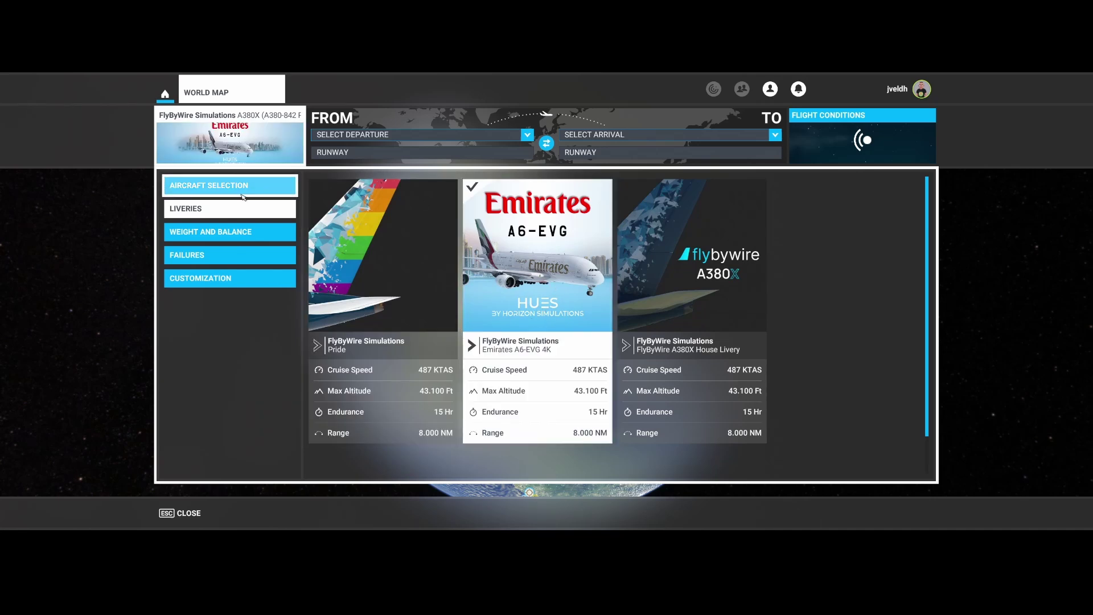
{"action": "left_click", "coordinate": [223, 134]}
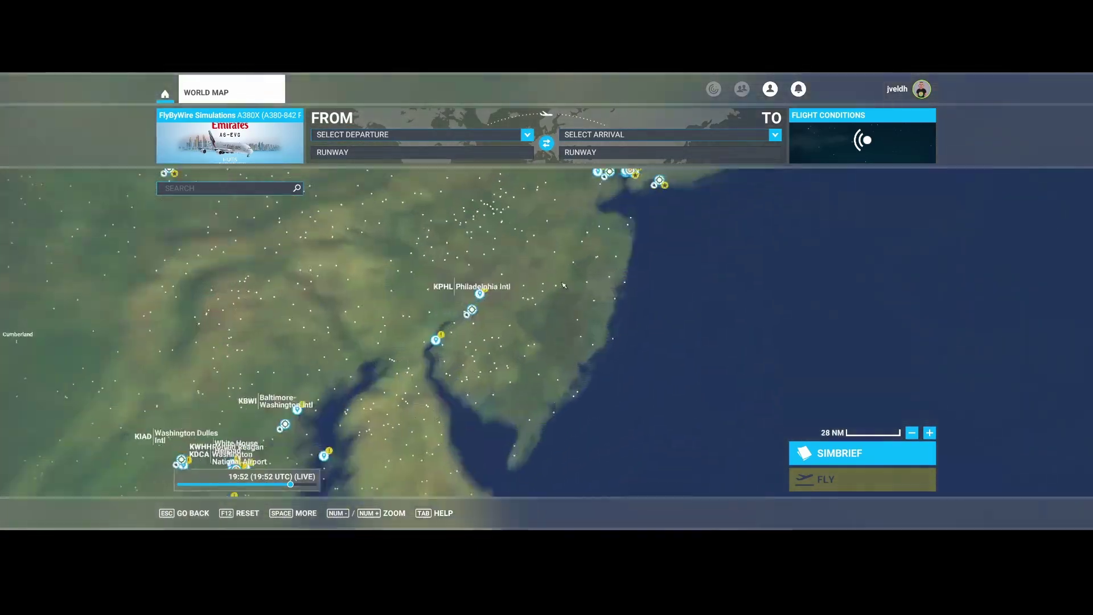
Find KJFK Kennedy Intl in New York on the world map and set parking Gate B 5 as the departure
{"action": "scroll", "coordinate": [598, 329], "scroll_direction": "up", "scroll_amount": 10}
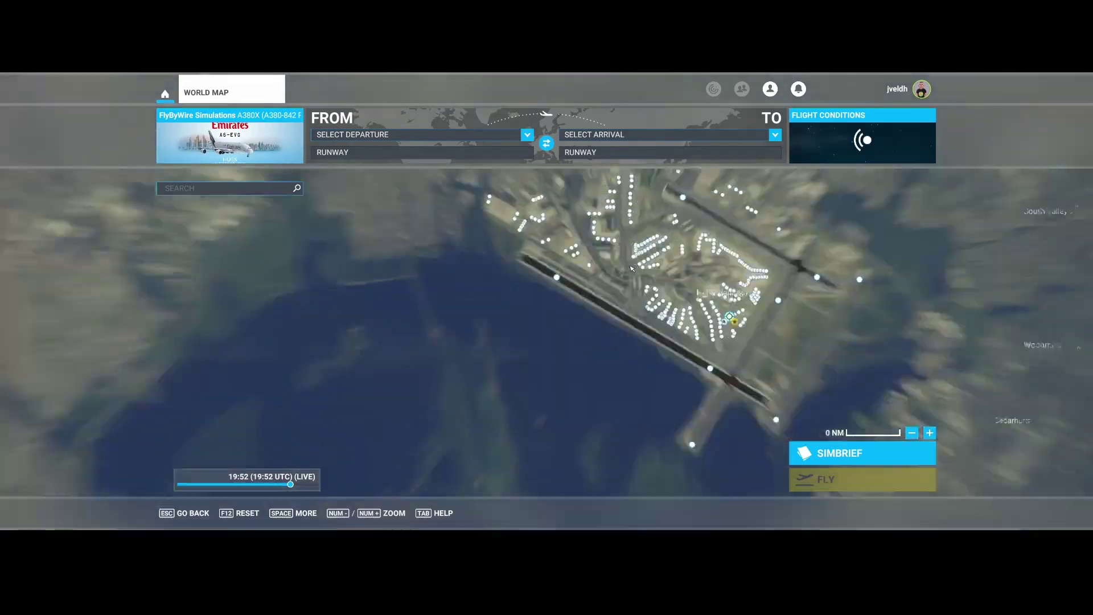
{"action": "scroll", "coordinate": [519, 306], "scroll_direction": "down", "scroll_amount": 3}
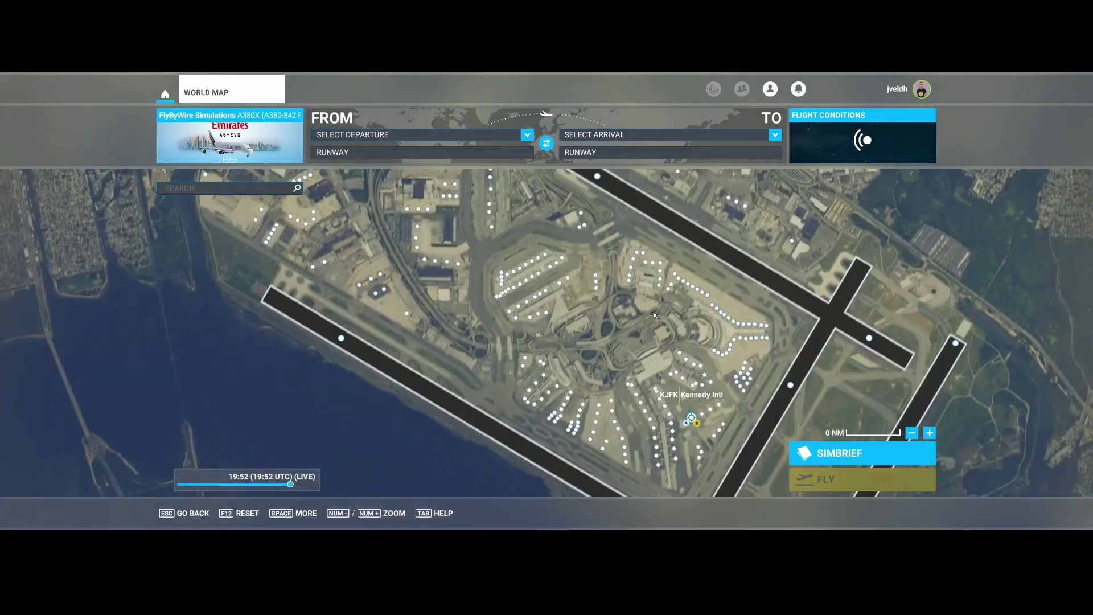
{"action": "scroll", "coordinate": [562, 310], "scroll_direction": "up", "scroll_amount": 5}
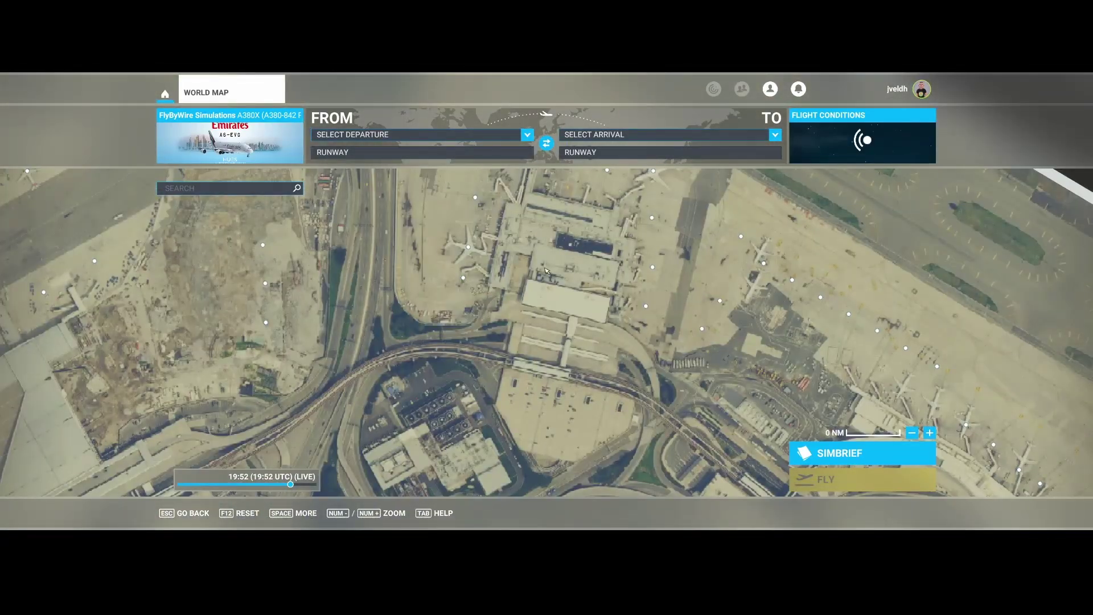
{"action": "left_click_drag", "start_coordinate": [546, 271], "coordinate": [678, 234]}
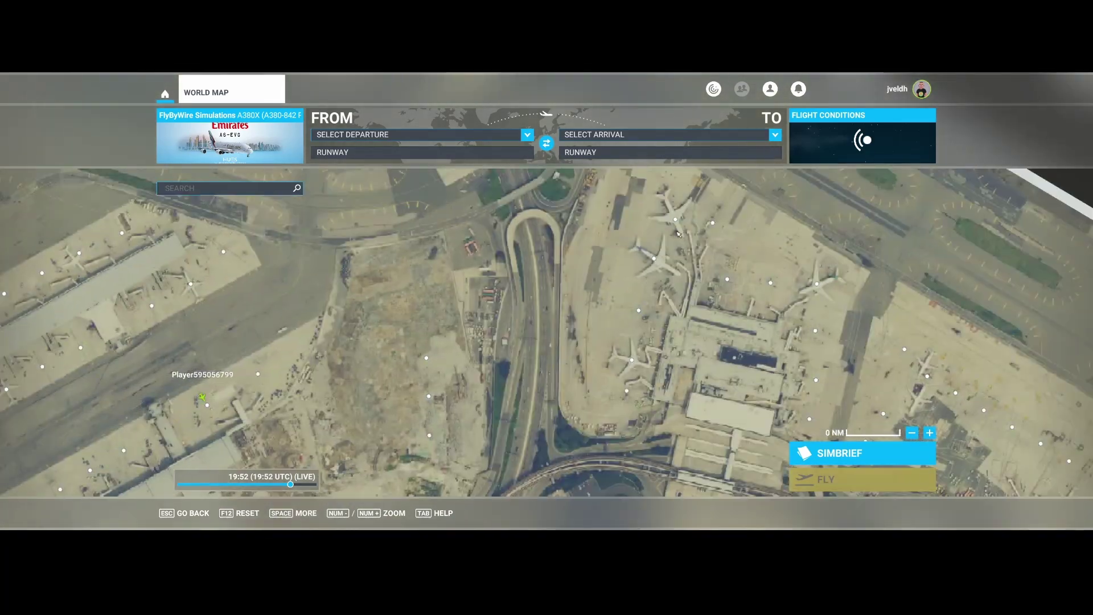
{"action": "left_click", "coordinate": [676, 221]}
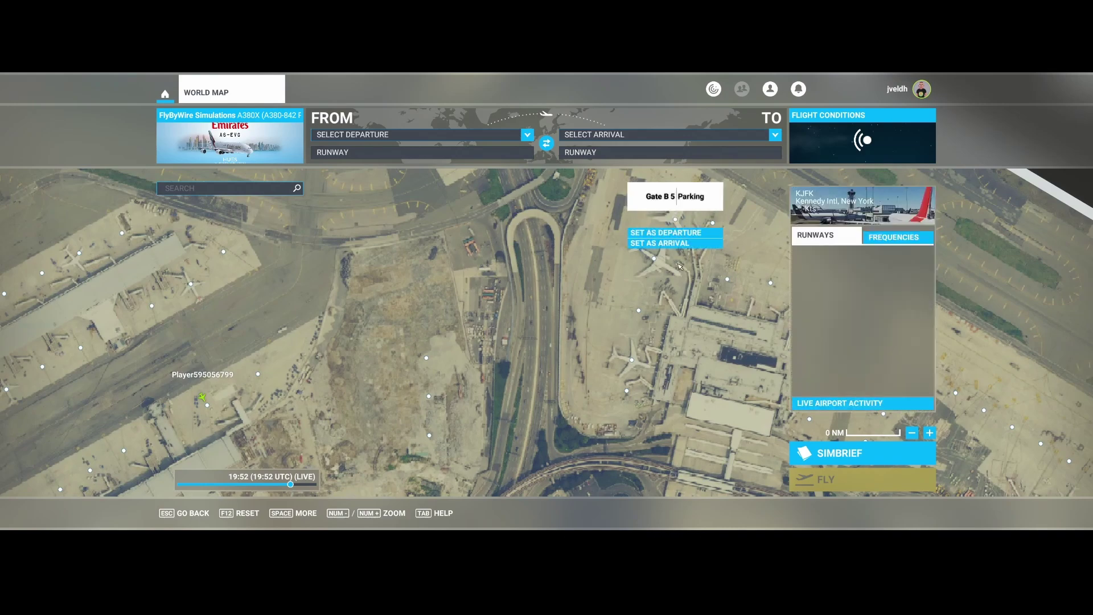
{"action": "left_click", "coordinate": [665, 232]}
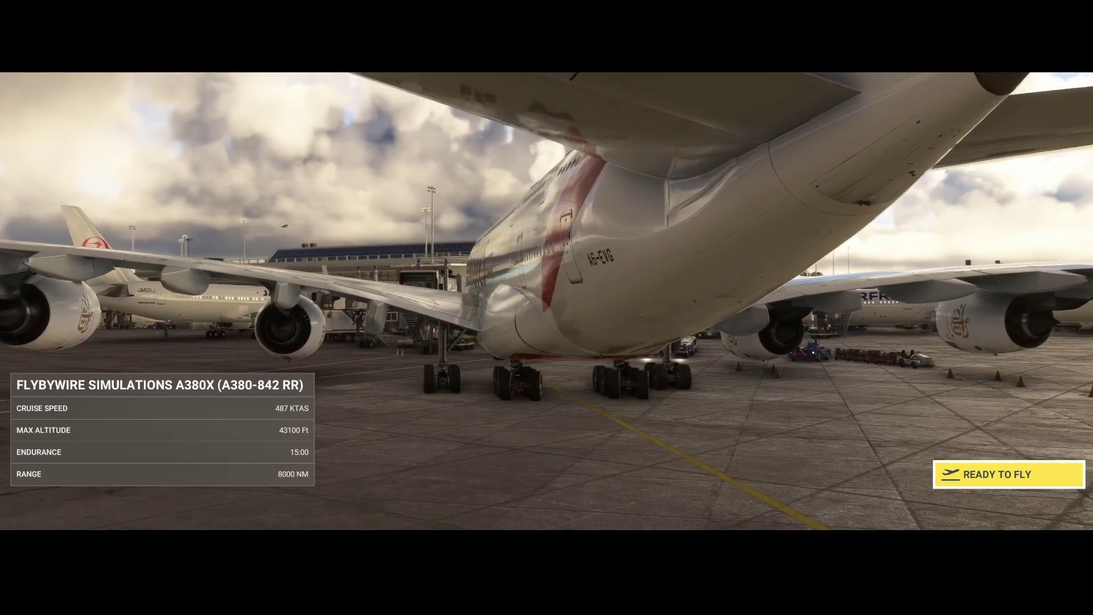
Enter the cockpit from the ready-to-fly screen, decline enabling telex, and close the checklist window
{"action": "left_click", "coordinate": [980, 474]}
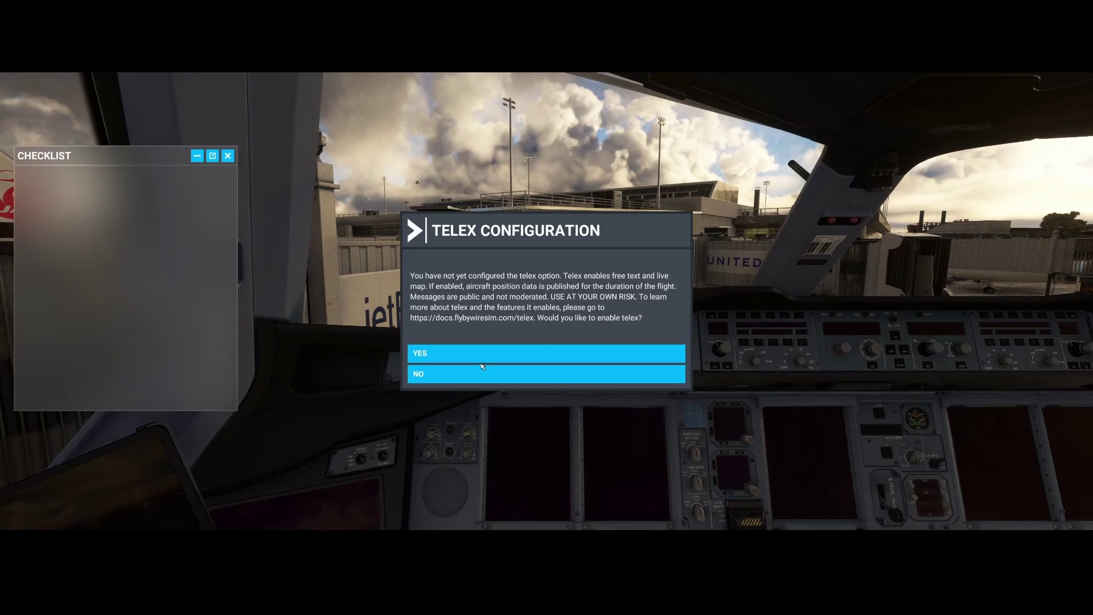
{"action": "left_click", "coordinate": [464, 379]}
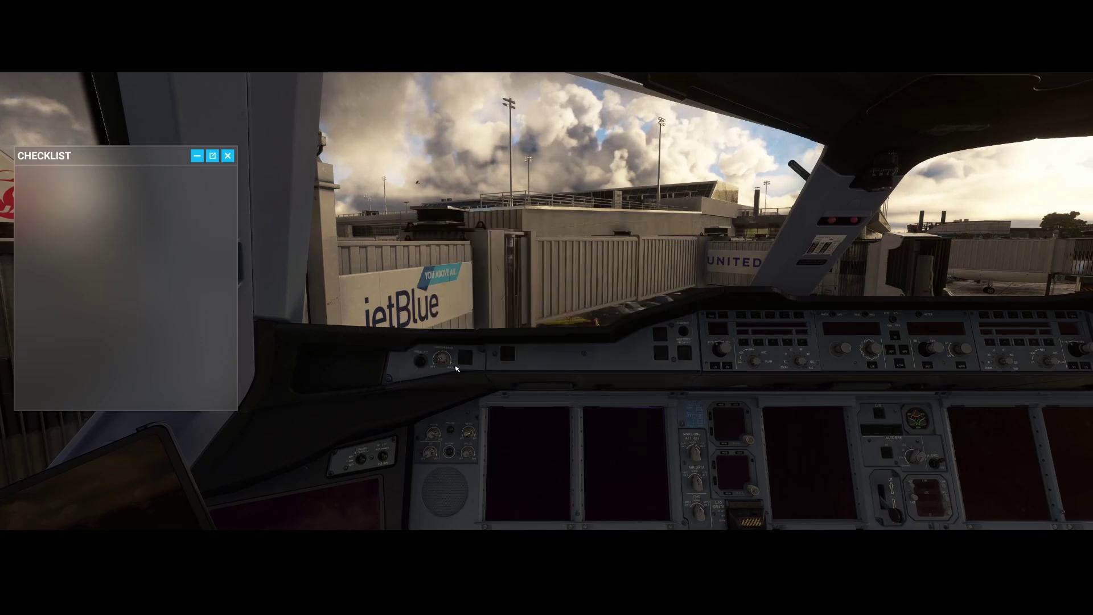
{"action": "left_click", "coordinate": [230, 156]}
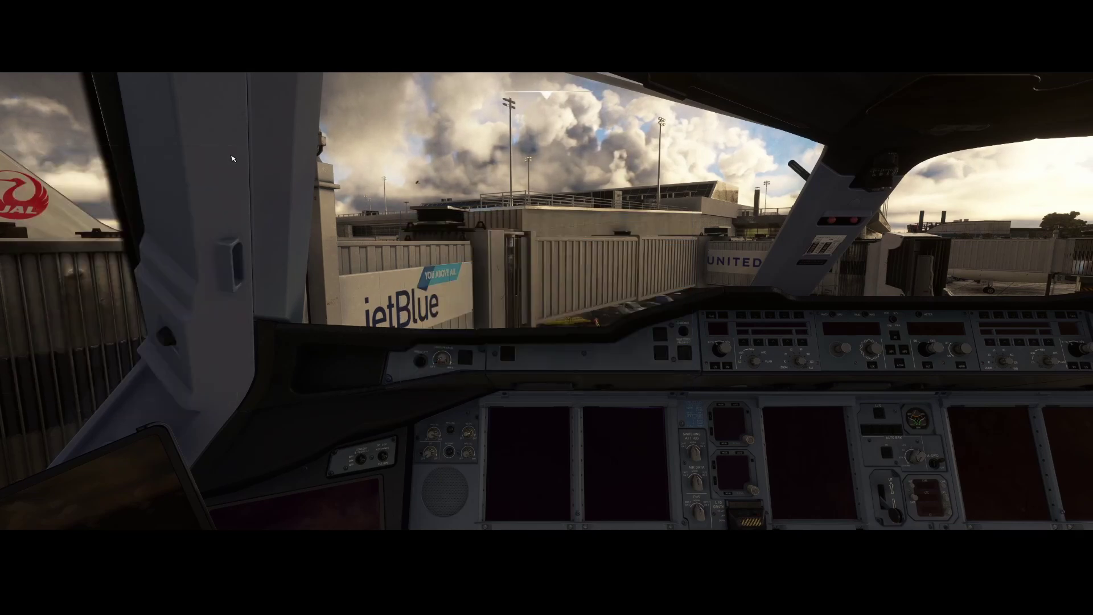